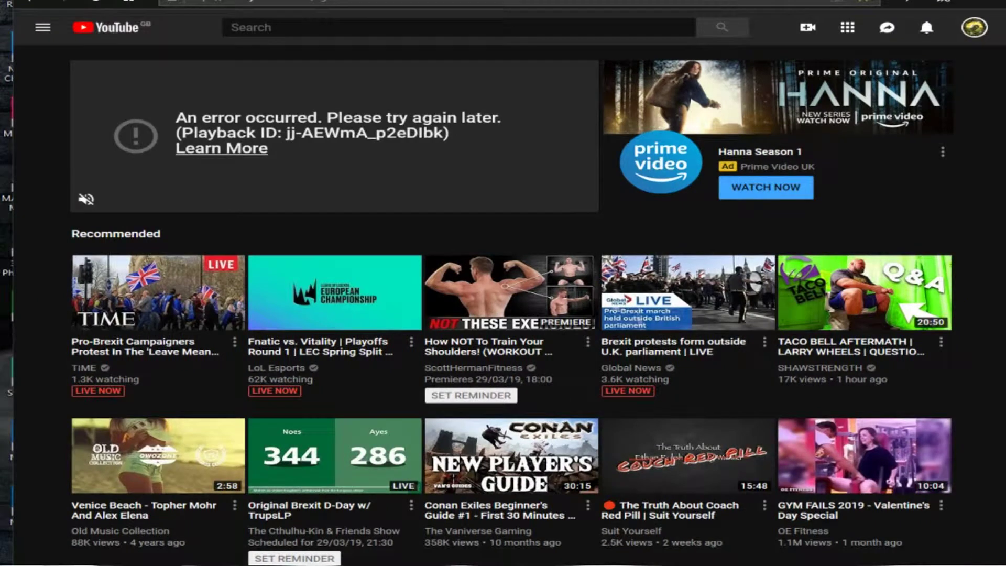
- Switch YouTube to the other channel on the same account via the avatar menu
key("alt+Tab")
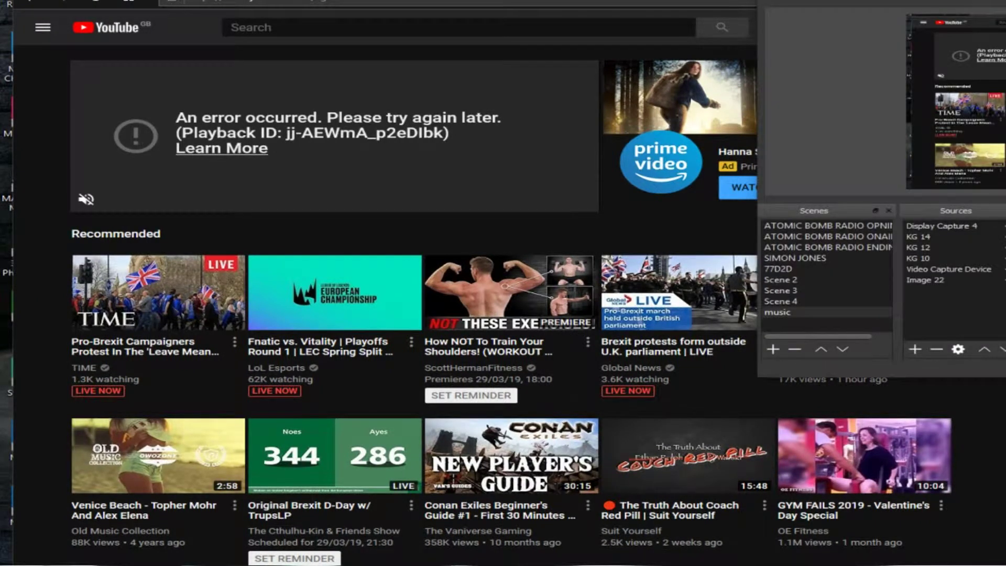
key("alt+Tab")
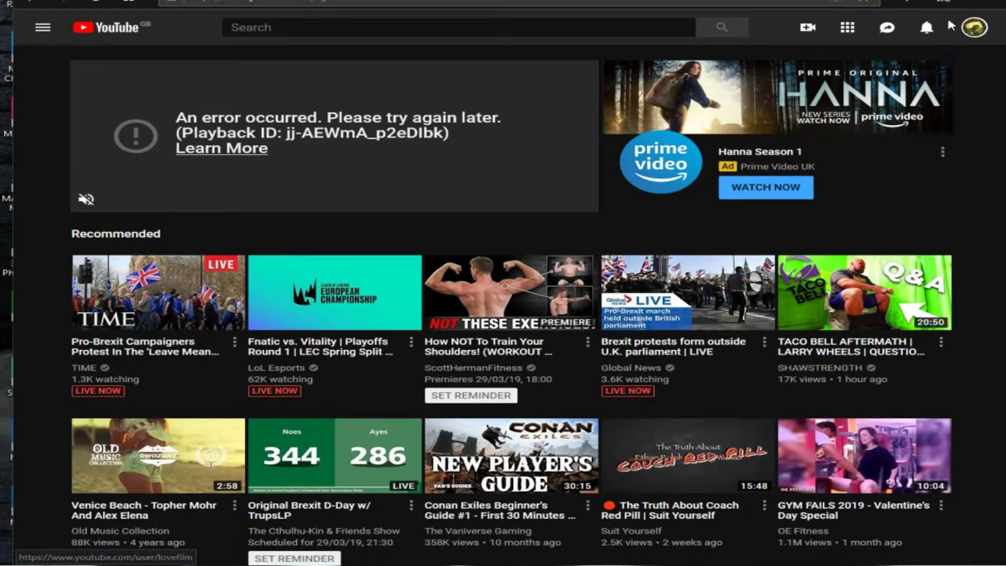
left_click(969, 36)
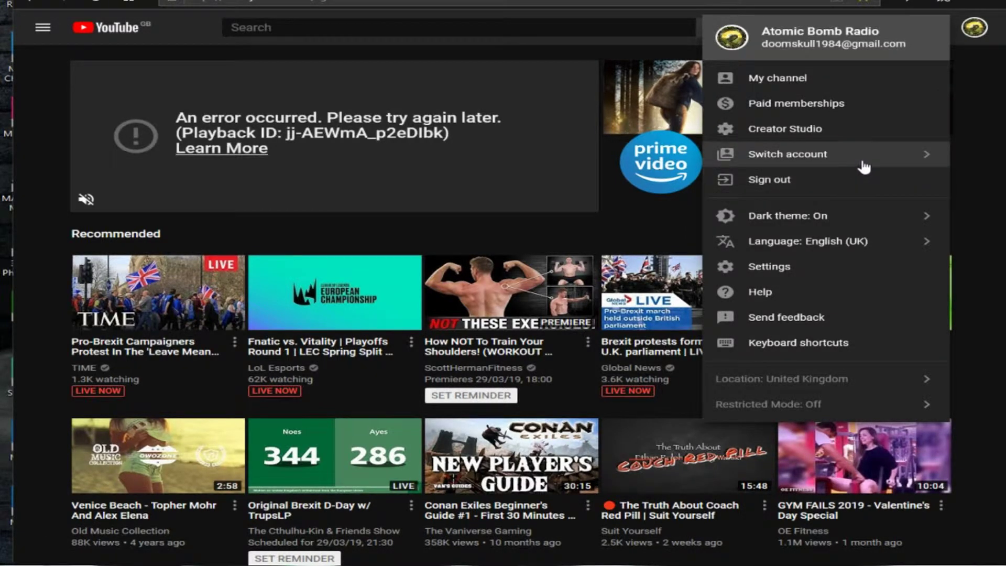
left_click(928, 160)
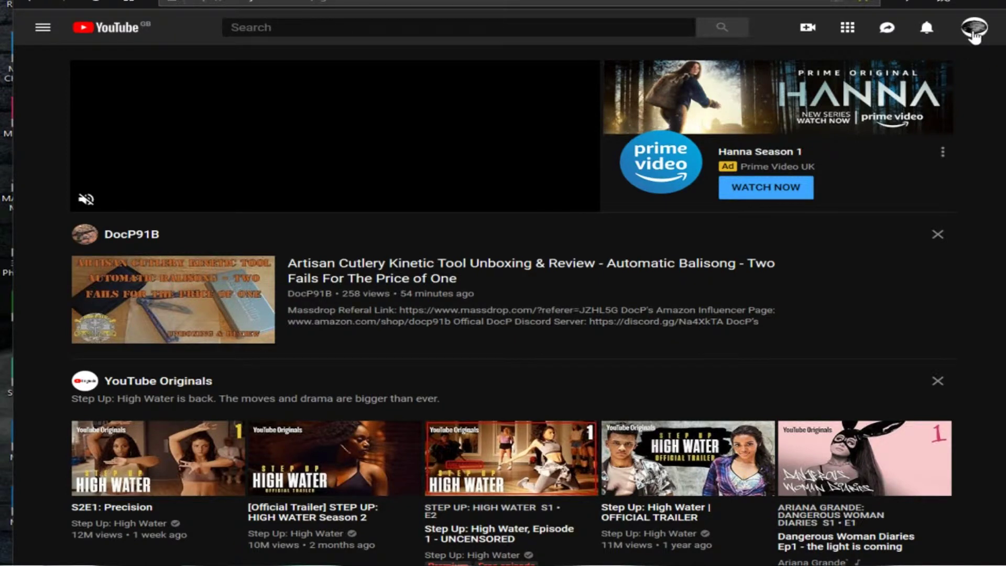
- Launch YouTube Studio (beta) from the avatar menu to reach the channel dashboard
left_click(975, 30)
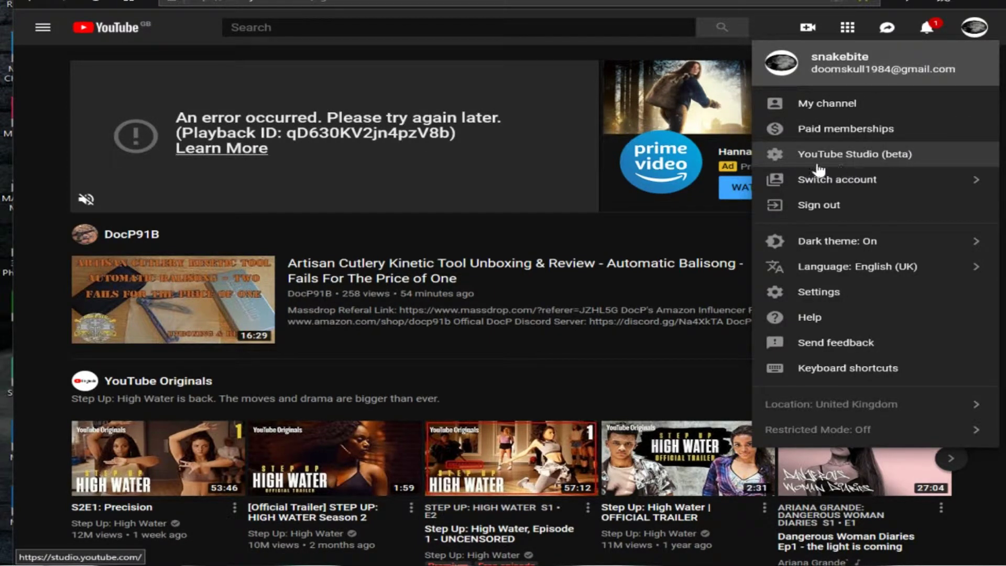
left_click(876, 156)
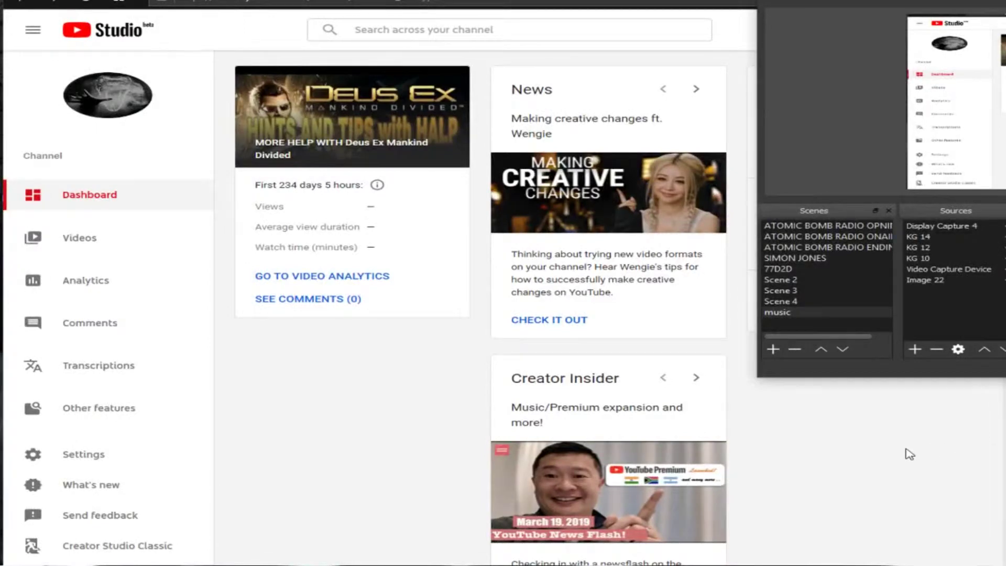
- Choose Creator Studio Classic in the sidebar to bring up the leaving-beta feedback survey
left_click(909, 454)
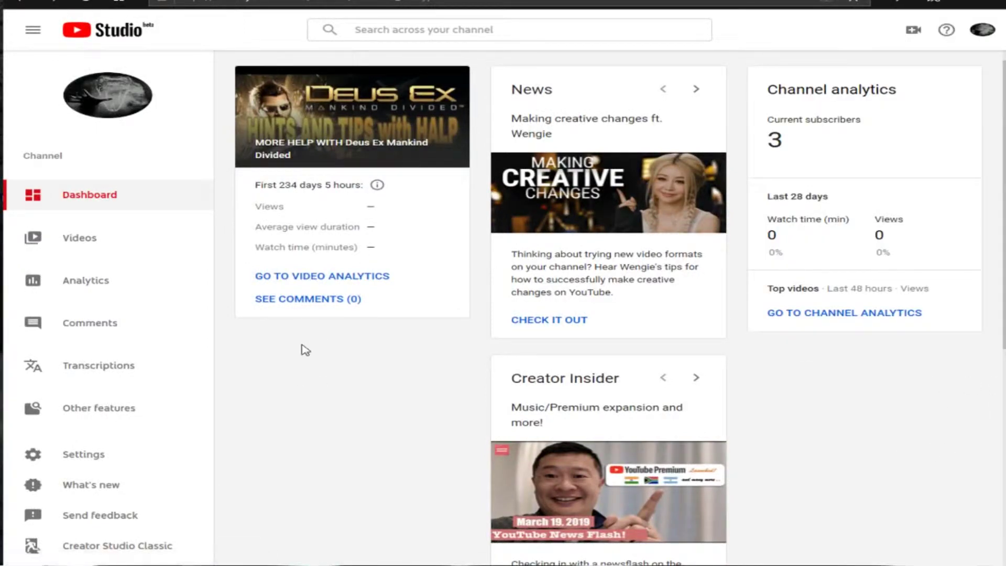
scroll(221, 273, "down", 1)
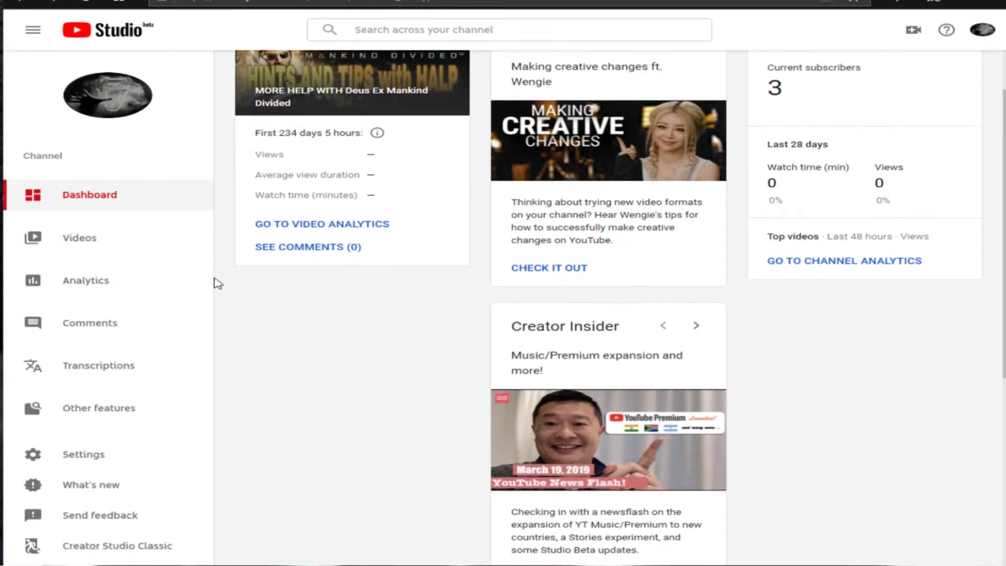
scroll(222, 467, "up", 1)
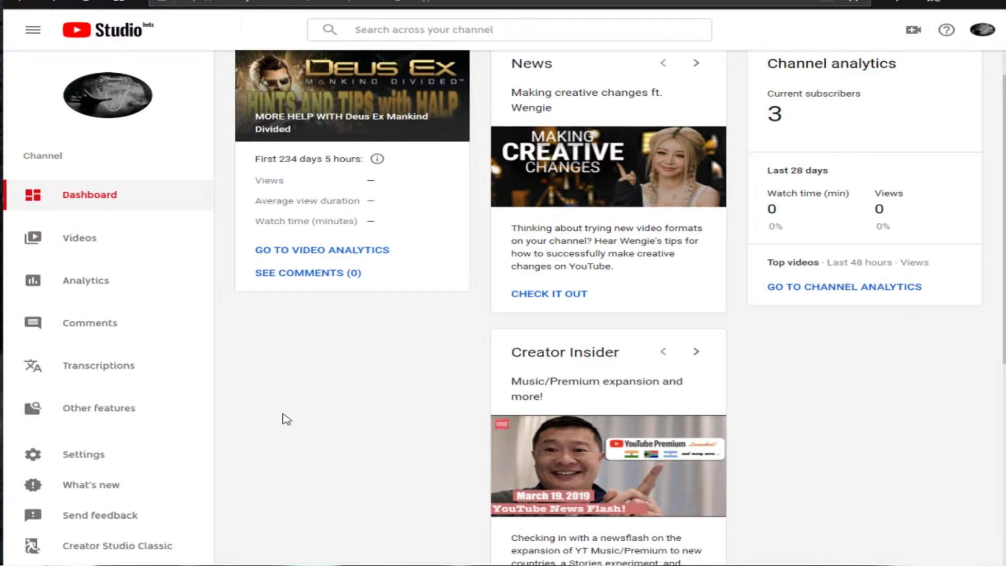
scroll(286, 419, "down", 1)
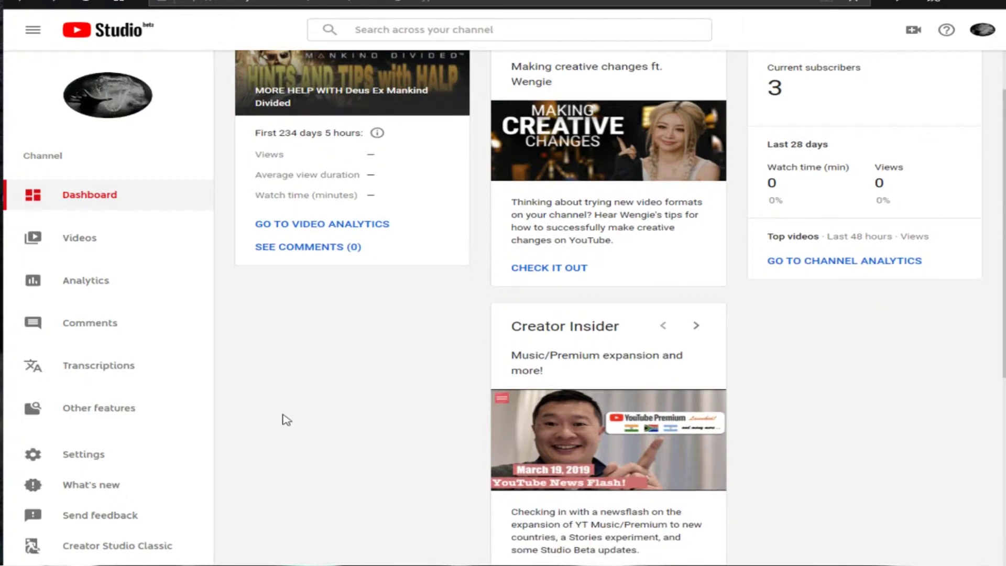
scroll(286, 419, "up", 1)
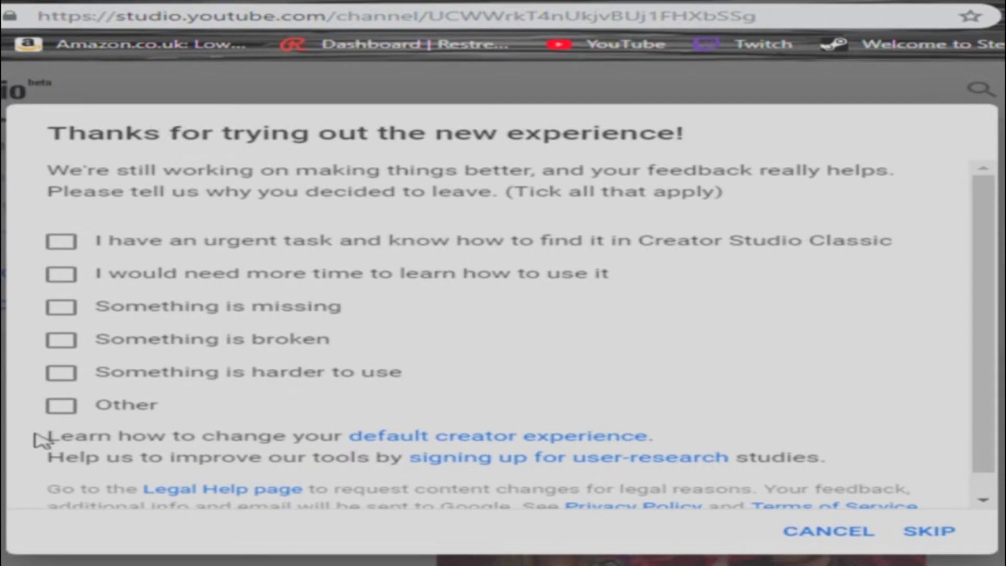
- Follow the survey's 'default creator experience' link to the 'Set your default creator experience' help article
left_click_drag(41, 436, 652, 443)
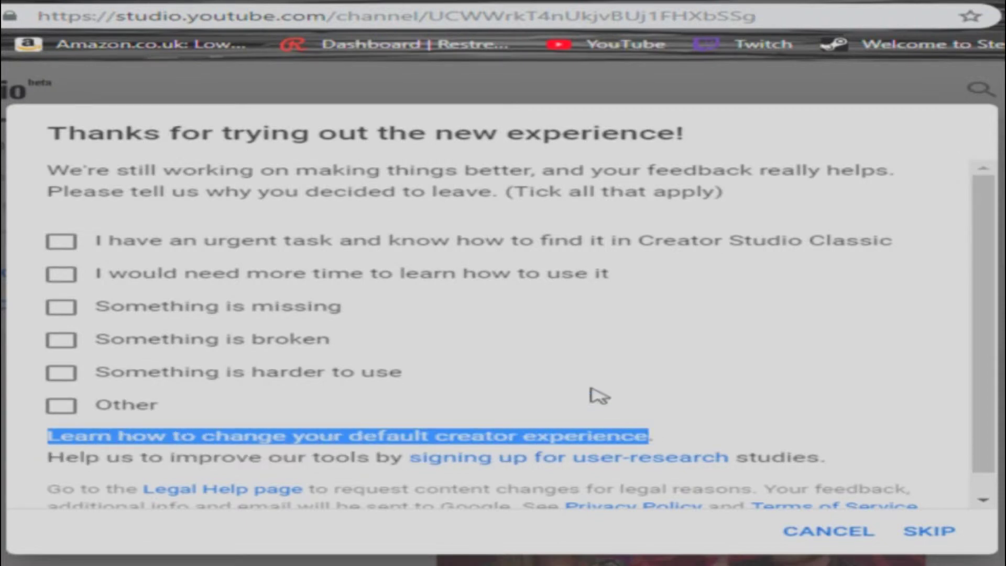
left_click(37, 465)
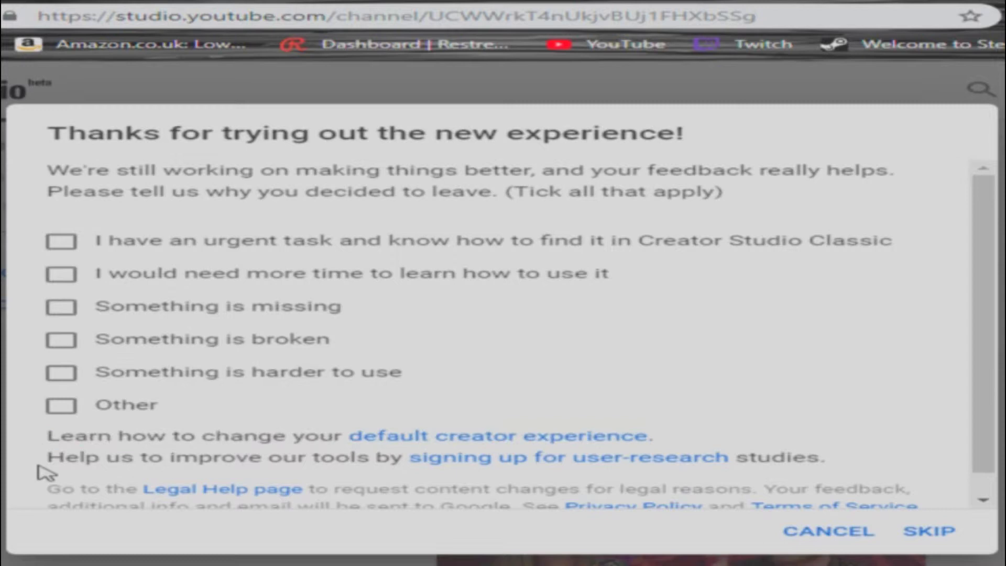
left_click(422, 443)
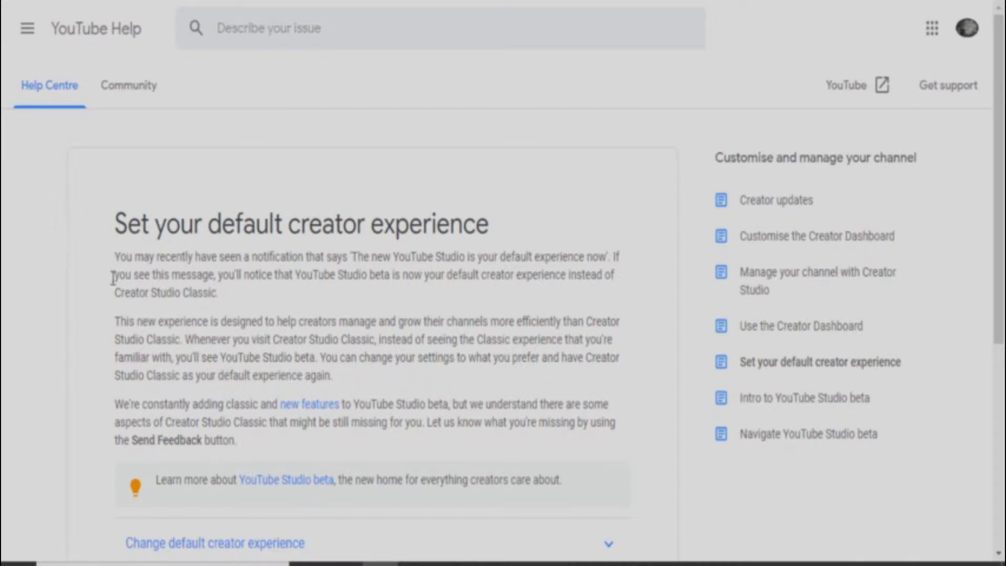
- Expand 'Change default creator experience' and read its steps, then return to Studio
scroll(55, 257, "down", 5)
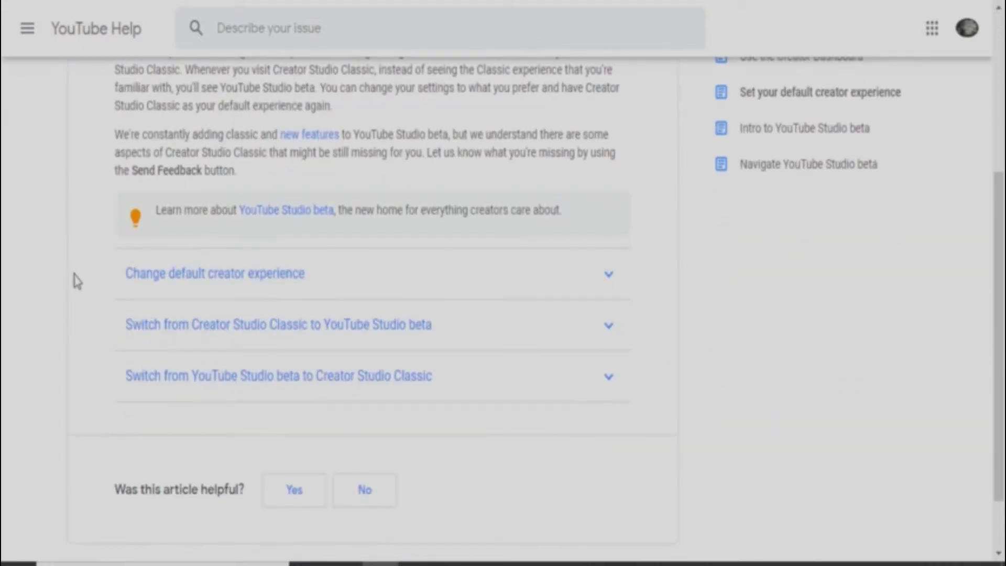
scroll(78, 281, "up", 5)
scroll(75, 280, "down", 1)
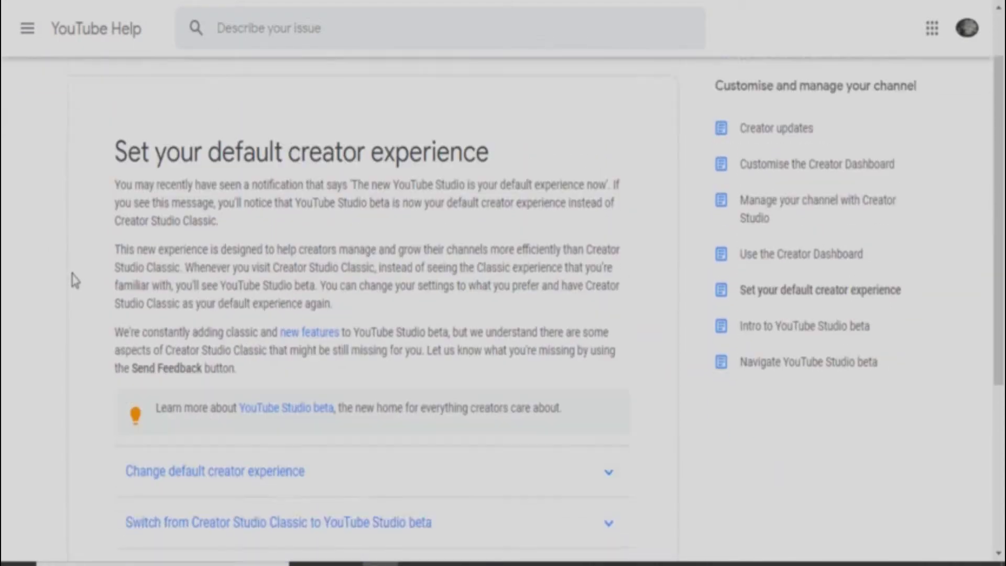
scroll(74, 281, "down", 4)
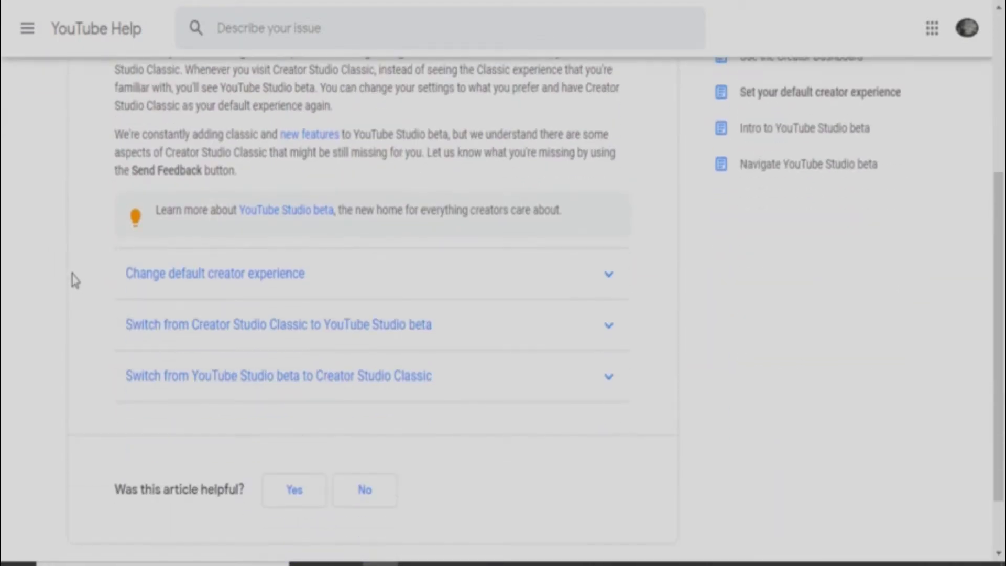
left_click(181, 288)
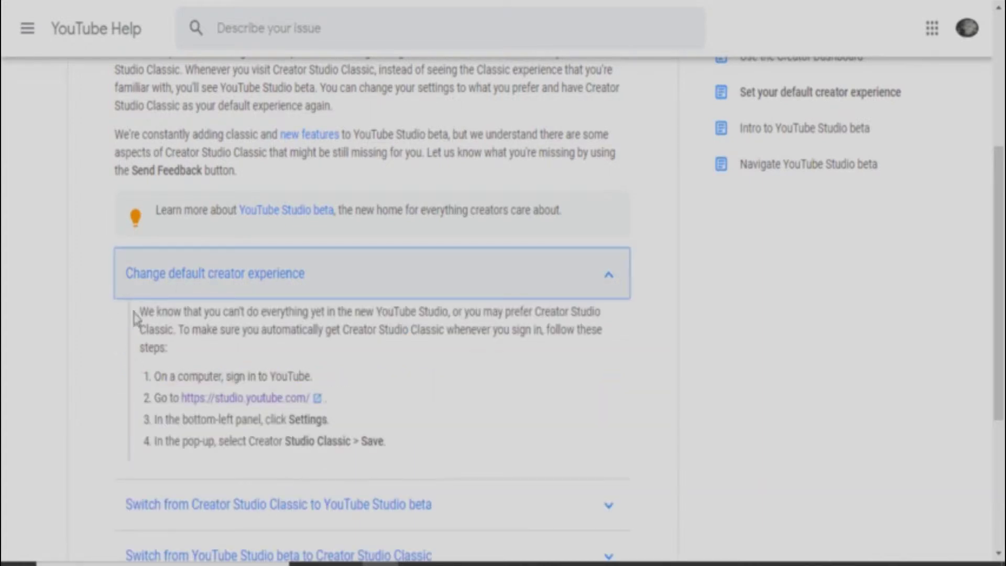
left_click_drag(137, 313, 337, 468)
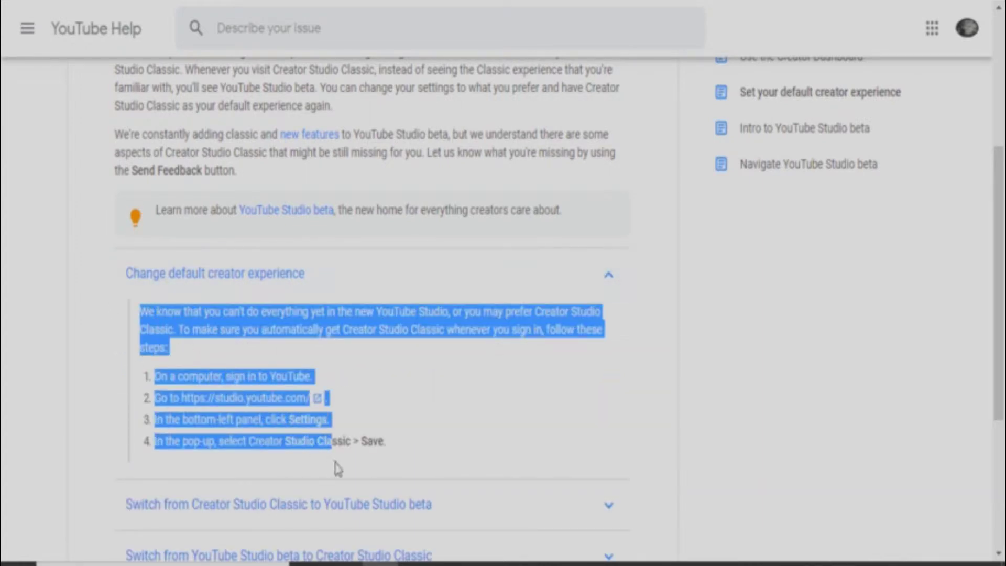
mouse_move(337, 467)
left_mouse_down()
mouse_move(154, 347)
mouse_move(132, 322)
left_mouse_up()
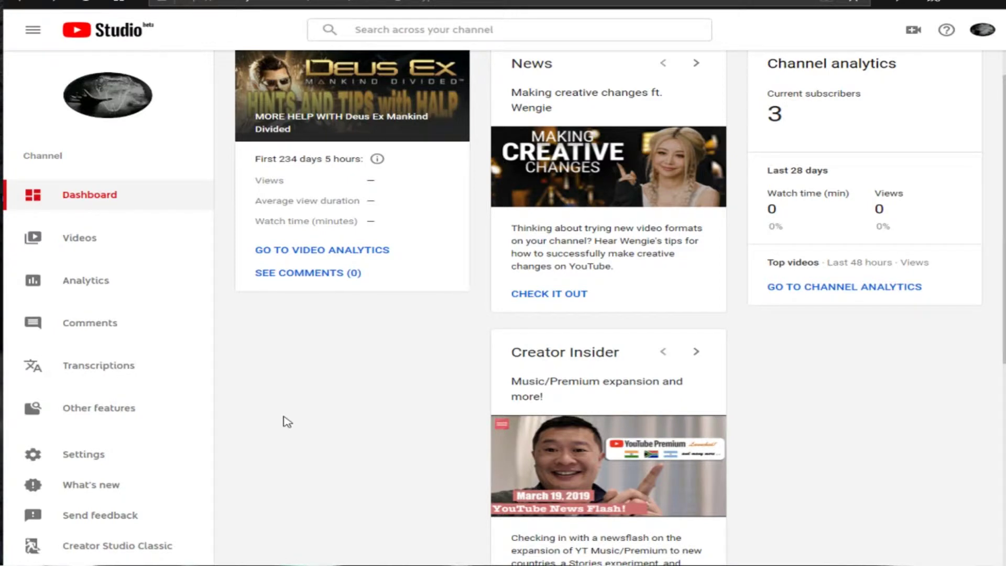
- Open Settings > General and review the default creator experience options, including Creator Studio Classic
scroll(347, 411, "down", 1)
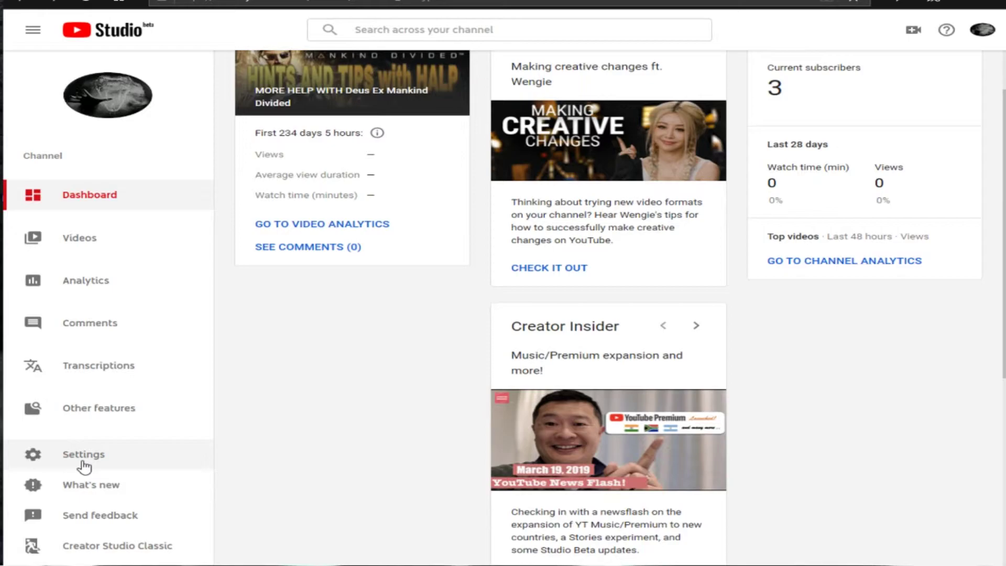
left_click(84, 455)
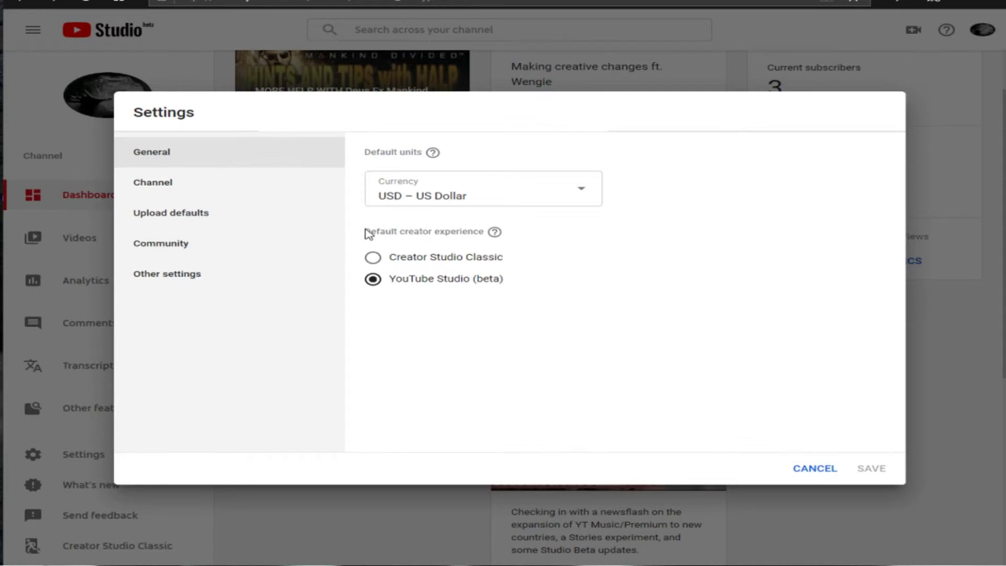
left_click_drag(363, 232, 514, 238)
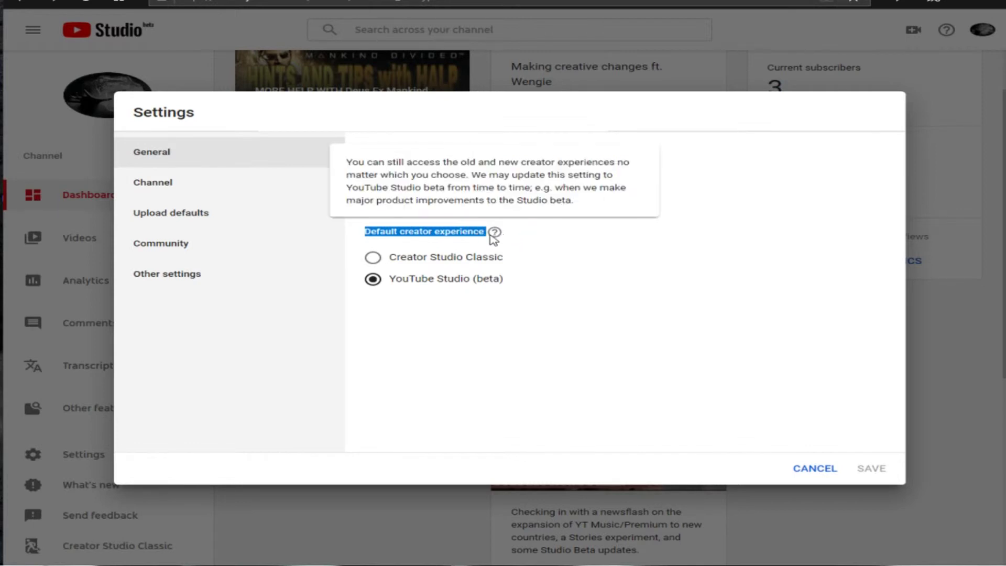
left_click_drag(509, 240, 312, 241)
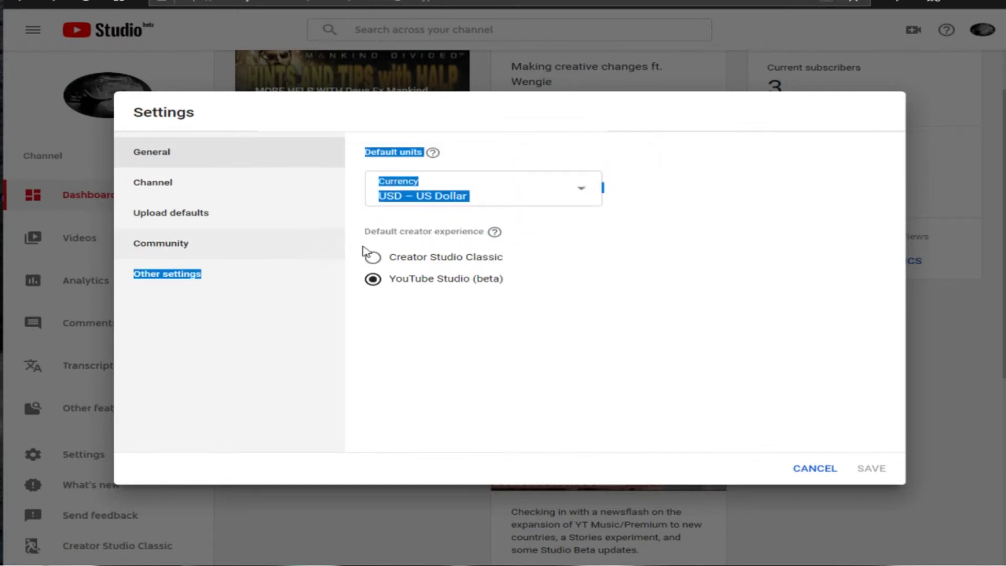
left_click(547, 271)
mouse_move(524, 264)
left_mouse_down()
mouse_move(393, 263)
mouse_move(531, 263)
left_mouse_up()
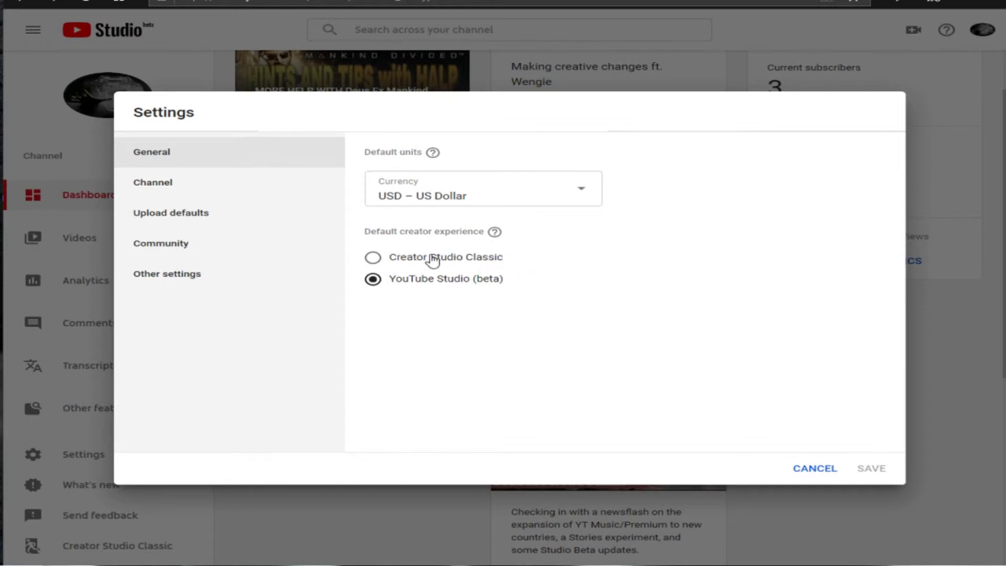
- Select Creator Studio Classic as the default creator experience and save
left_click(381, 262)
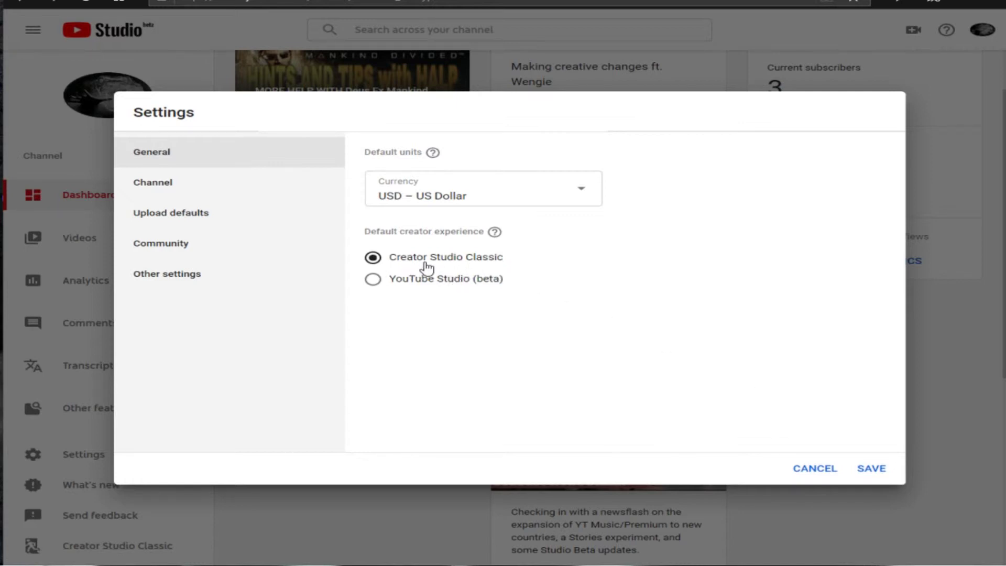
left_click(860, 473)
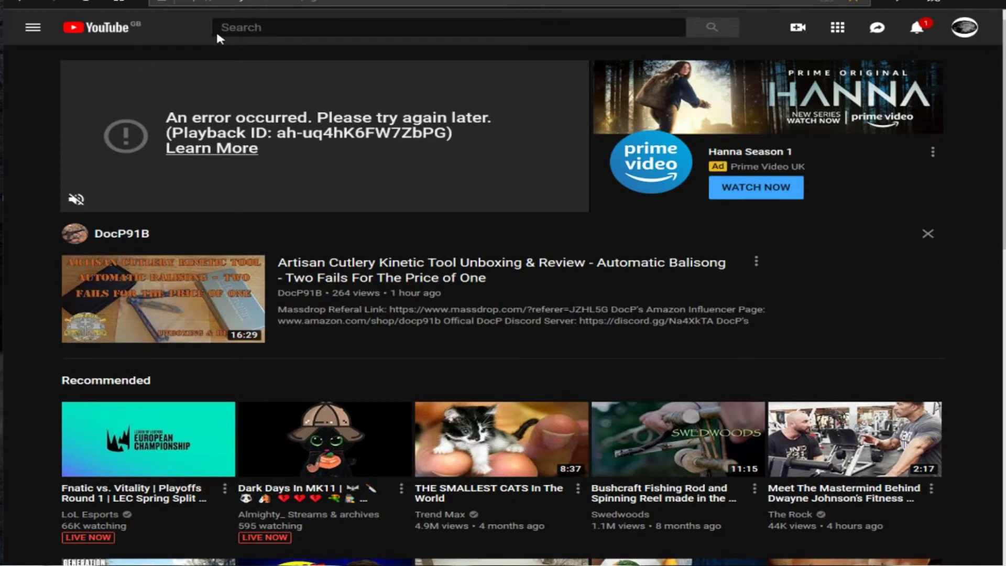
- Open the avatar menu to check that it now lists Creator Studio
left_click(963, 32)
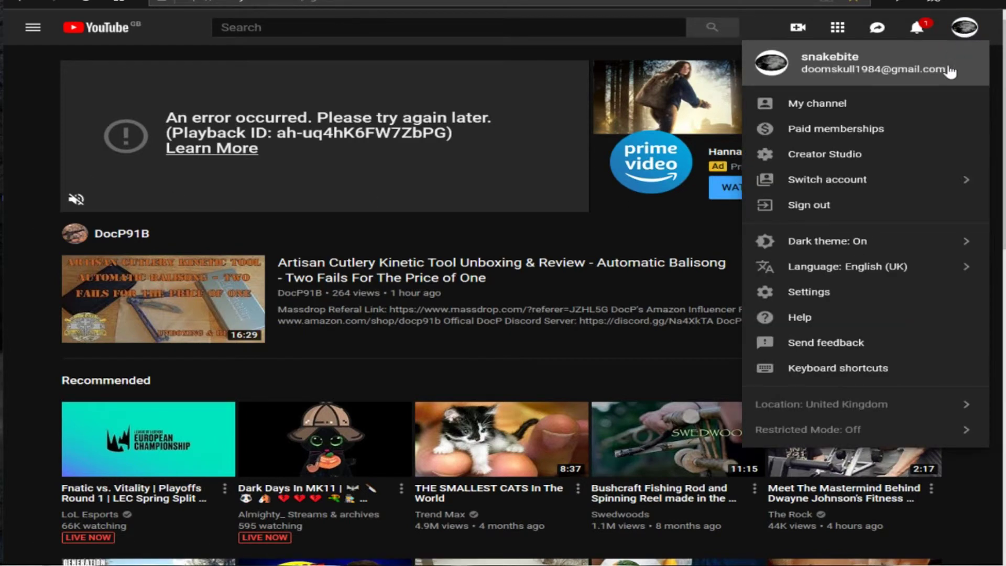